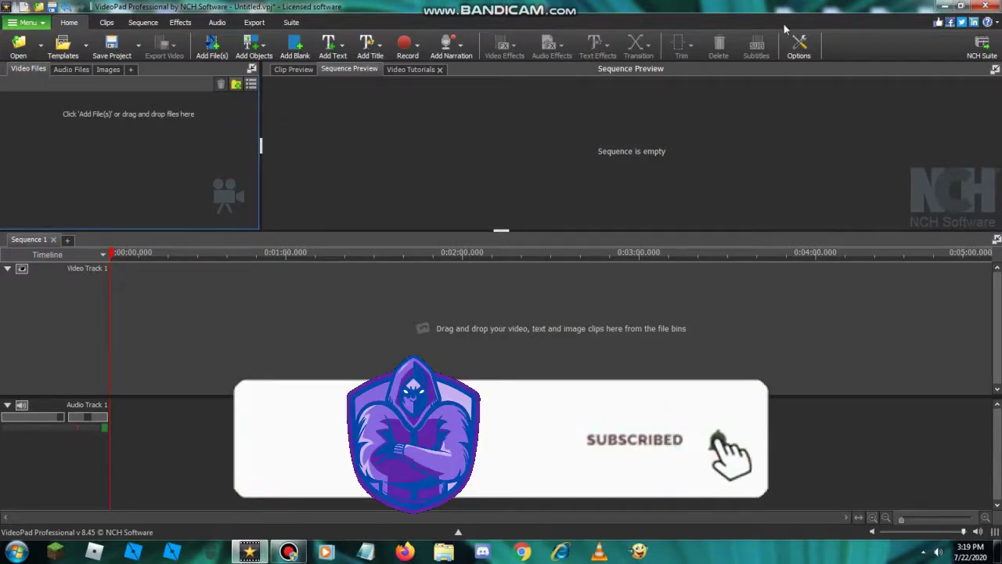
# Close VideoPad and relaunch it with an empty project
pyautogui.click(986, 5)
pyautogui.click(529, 279)
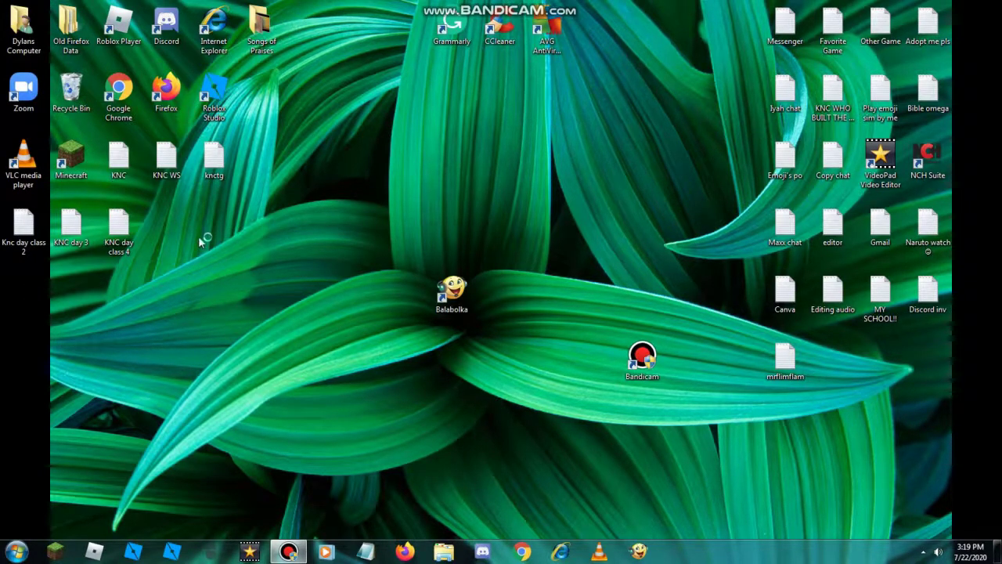
pyautogui.click(883, 171)
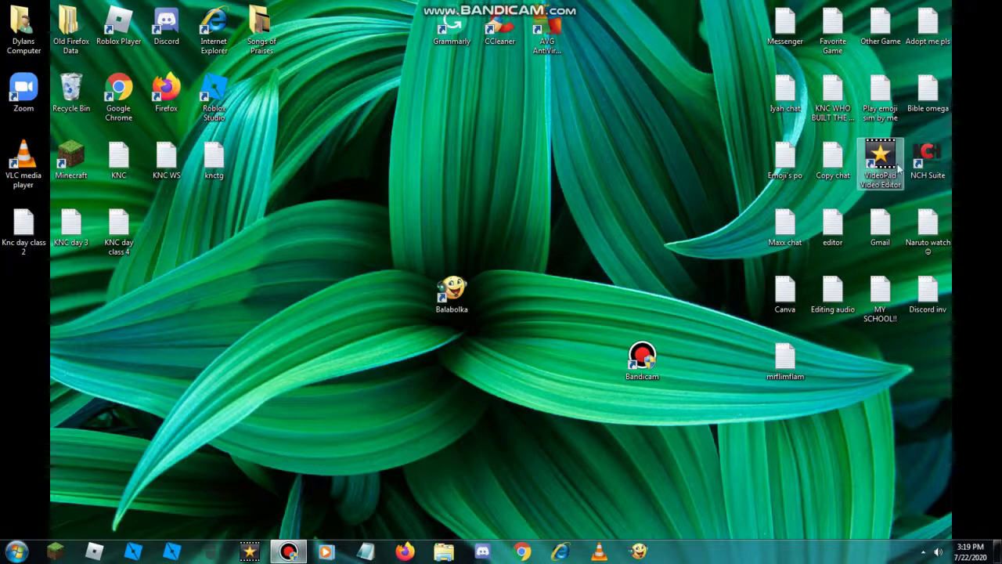
pyautogui.click(483, 203)
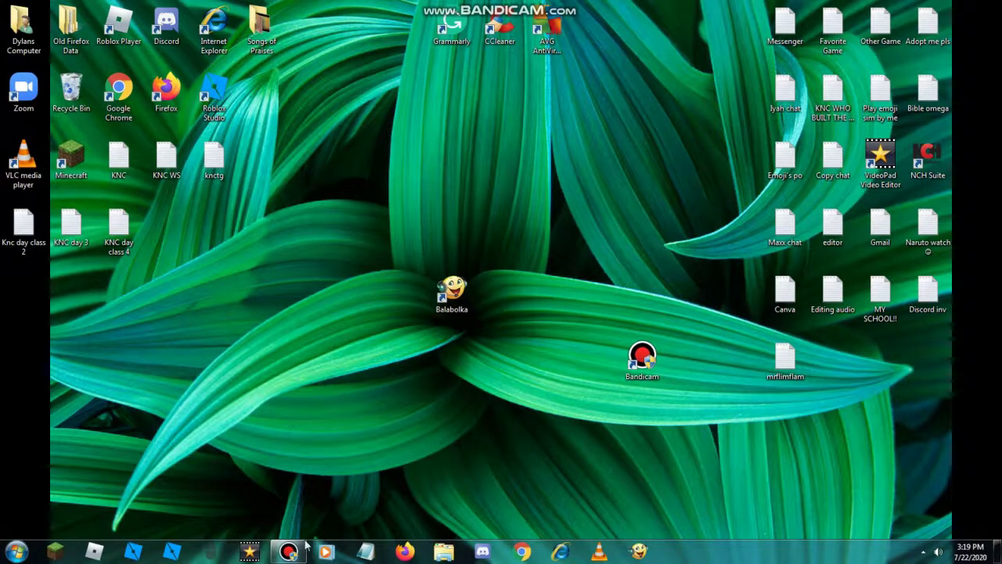
pyautogui.click(247, 552)
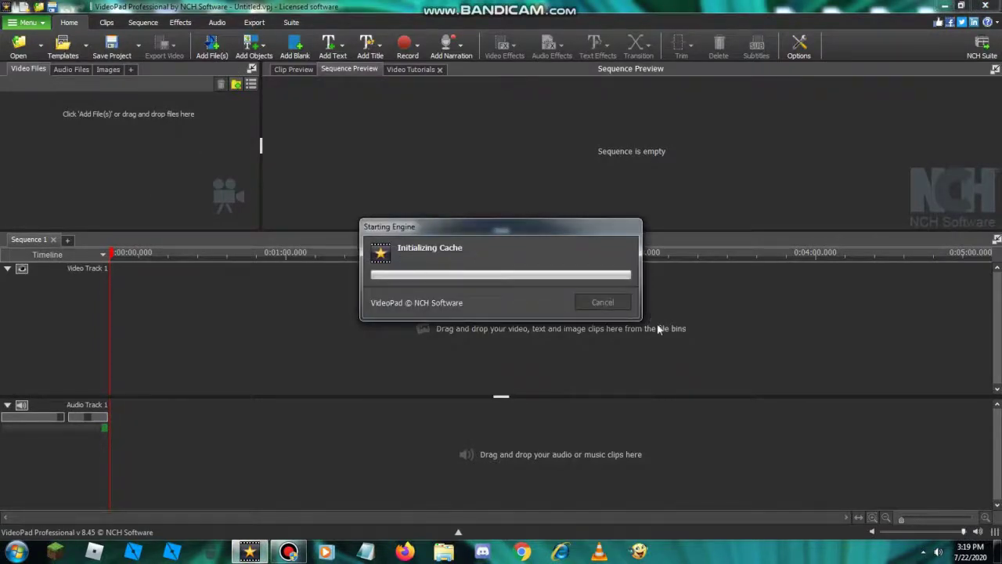
pyautogui.click(496, 201)
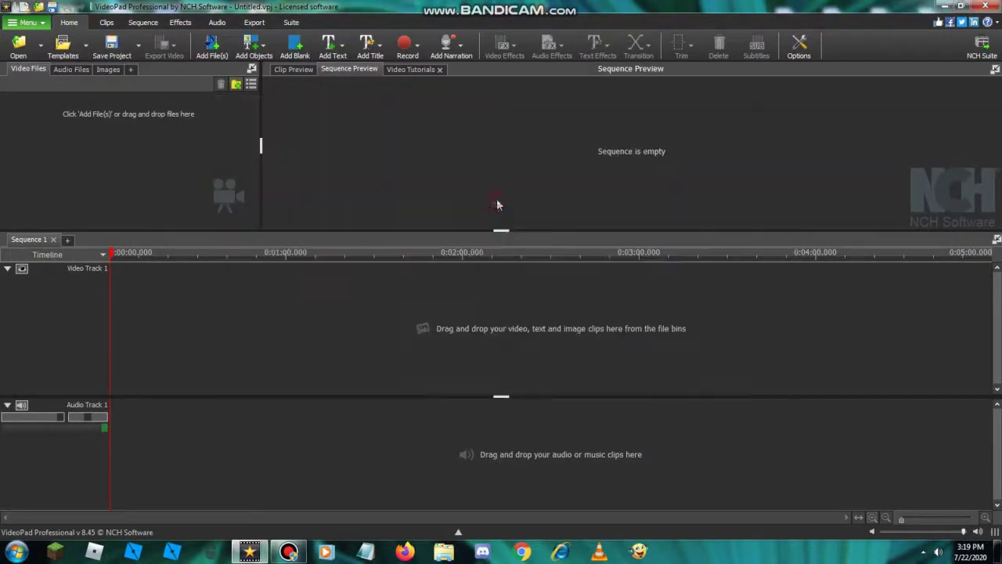
# Import the file "video" from the "NEW YT INTRO AND OUTRO!!" folder in Downloads into the video files bin
pyautogui.rightClick(100, 172)
pyautogui.click(172, 174)
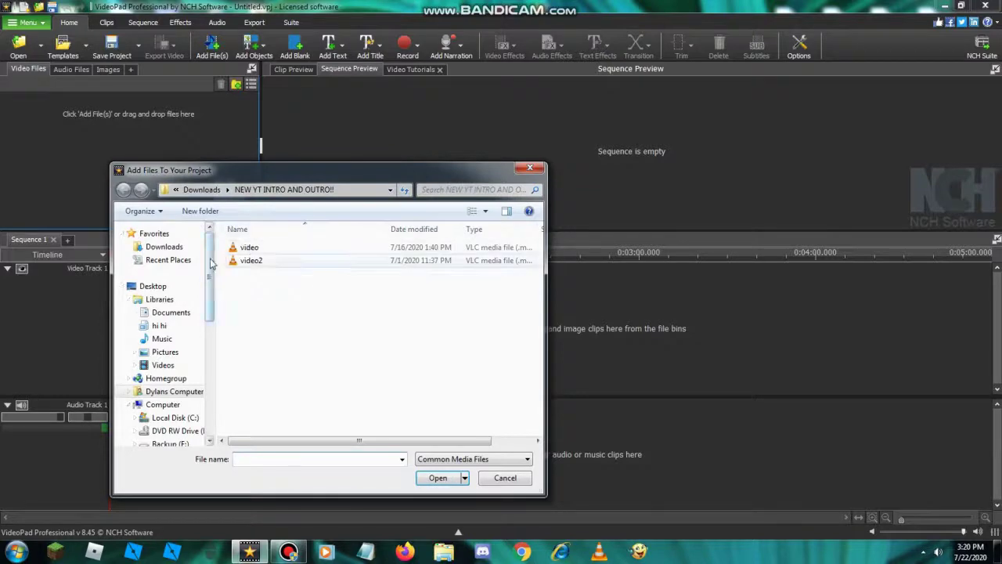
pyautogui.click(188, 245)
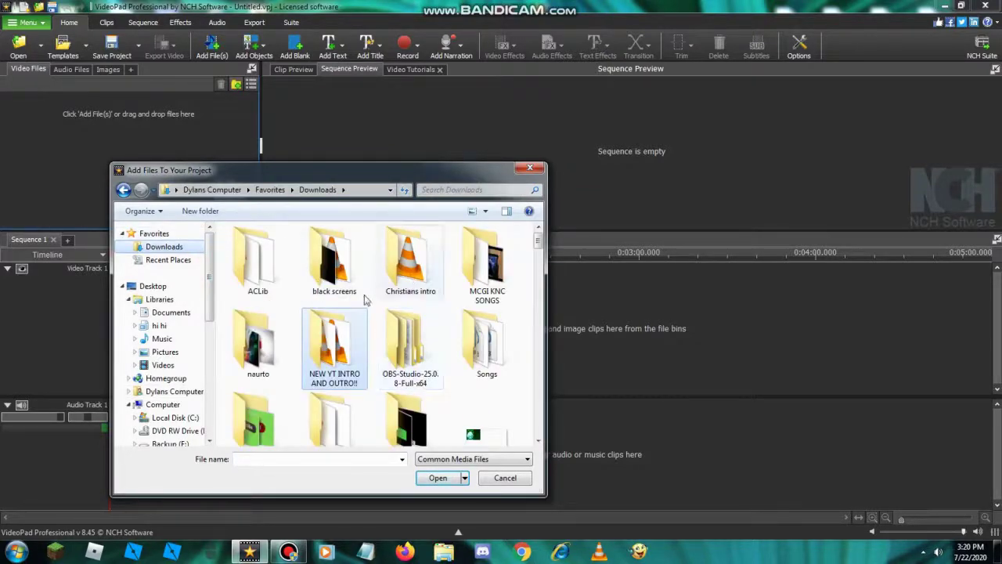
pyautogui.doubleClick(327, 374)
pyautogui.doubleClick(292, 253)
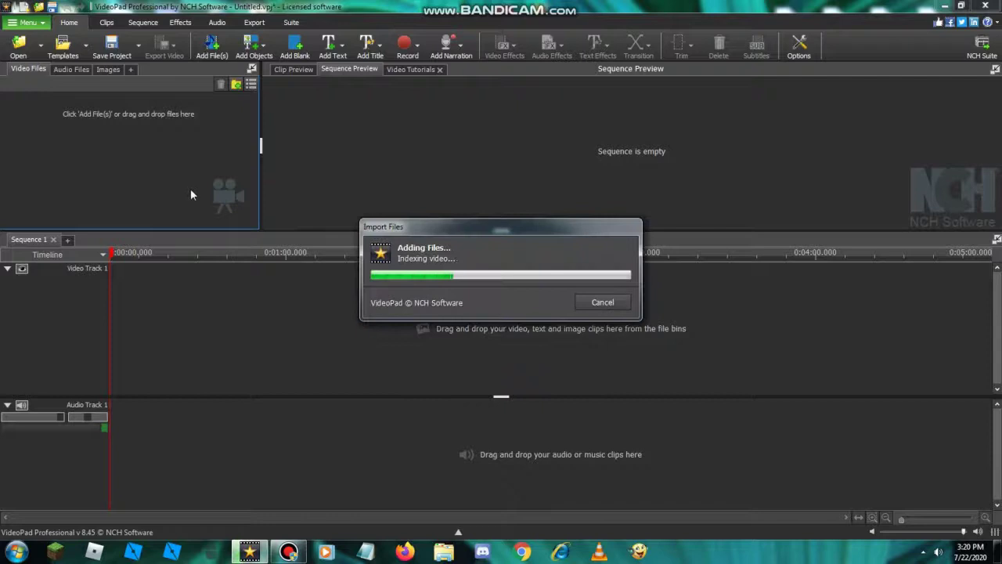
# Import video2 from the same folder and place video.mkv and video2.mkv one after the other on Video Track 1
pyautogui.rightClick(191, 190)
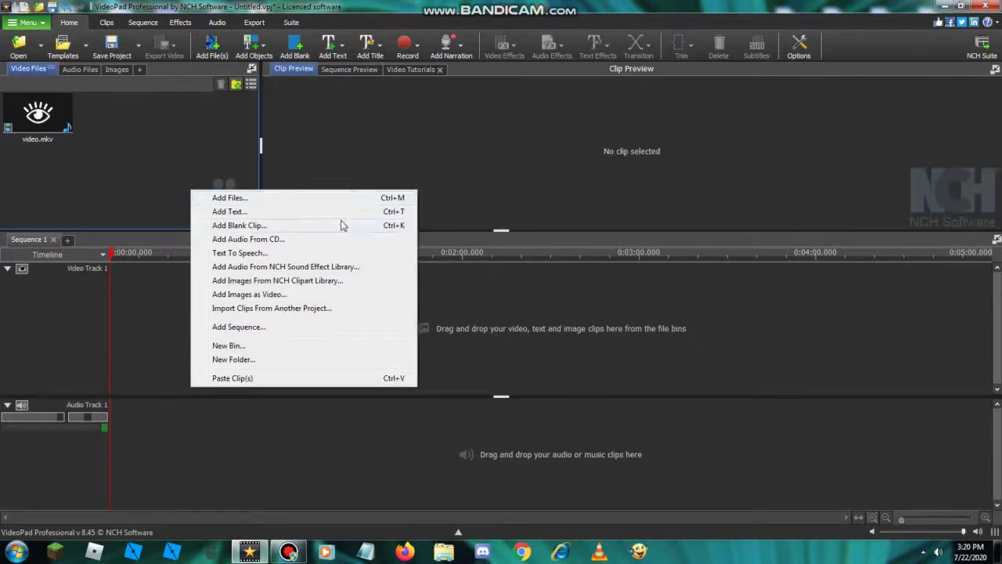
pyautogui.click(359, 198)
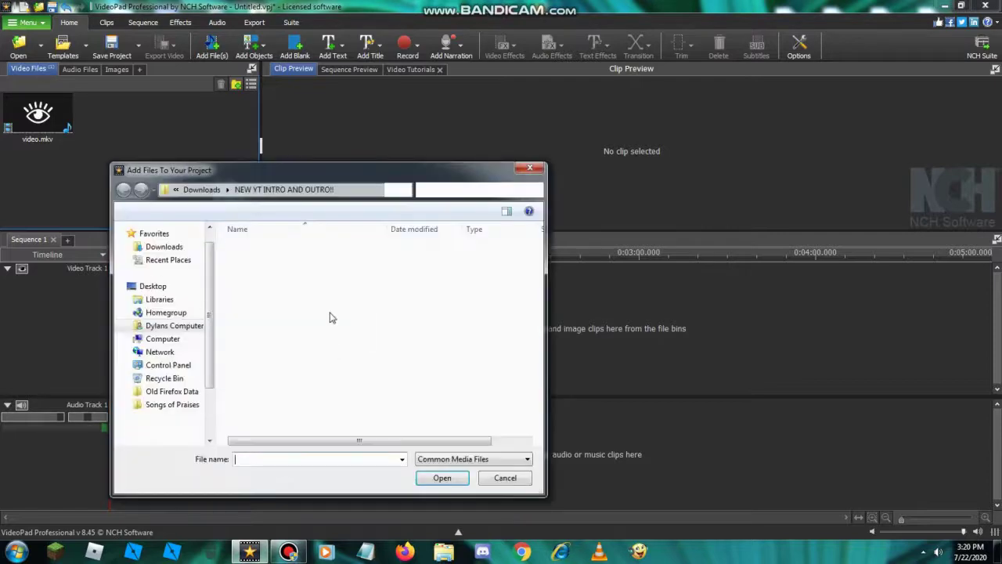
pyautogui.doubleClick(280, 266)
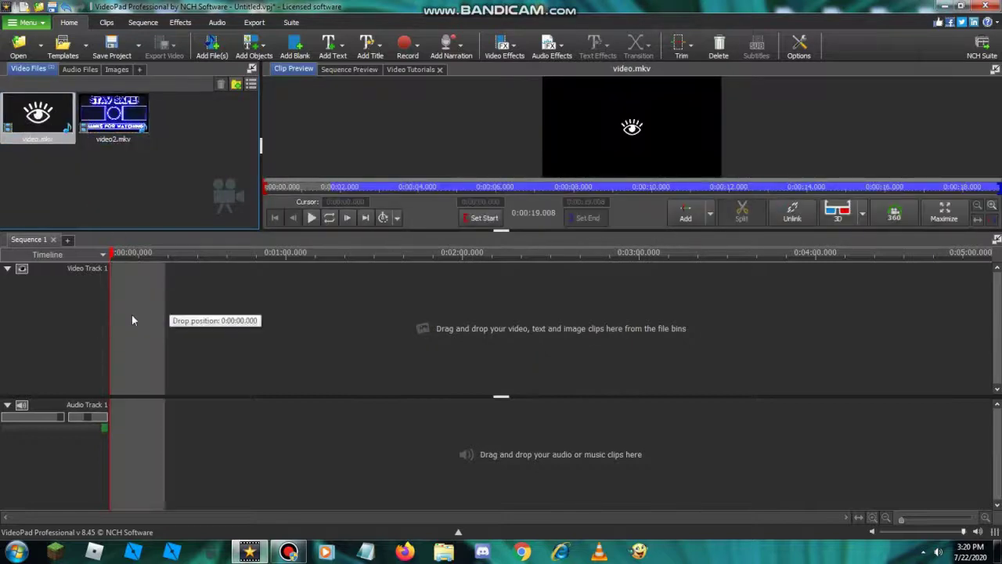
pyautogui.moveTo(114, 117); pyautogui.dragTo(852, 354)
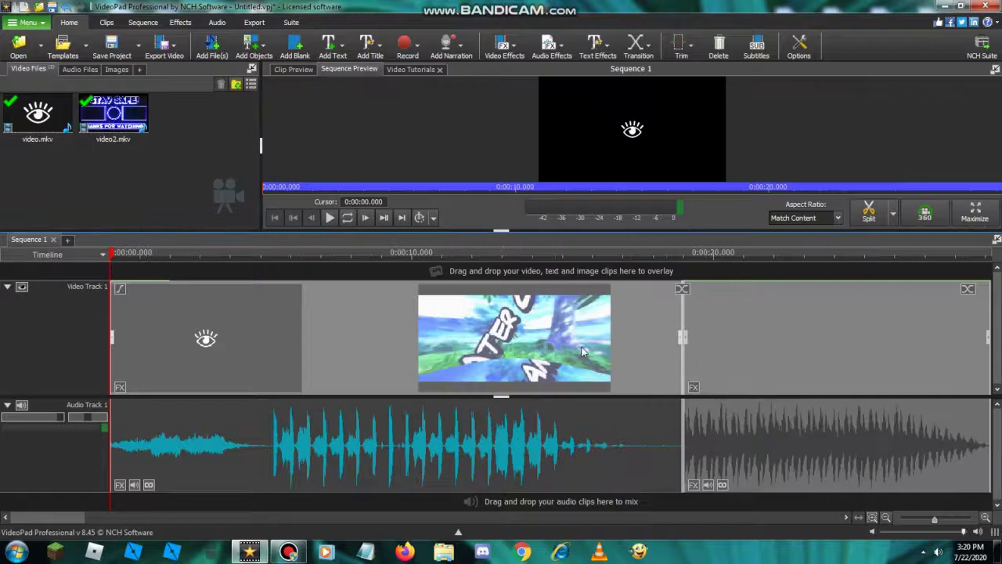
# Scrub the playhead back and forth across the cut between the two clips to examine the change
pyautogui.moveTo(122, 253); pyautogui.dragTo(675, 301)
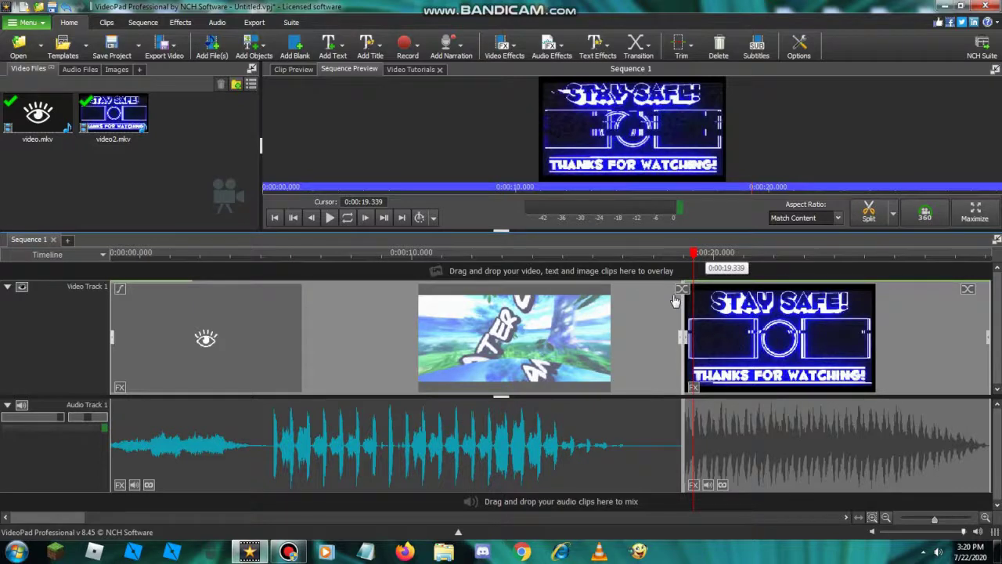
pyautogui.click(675, 300)
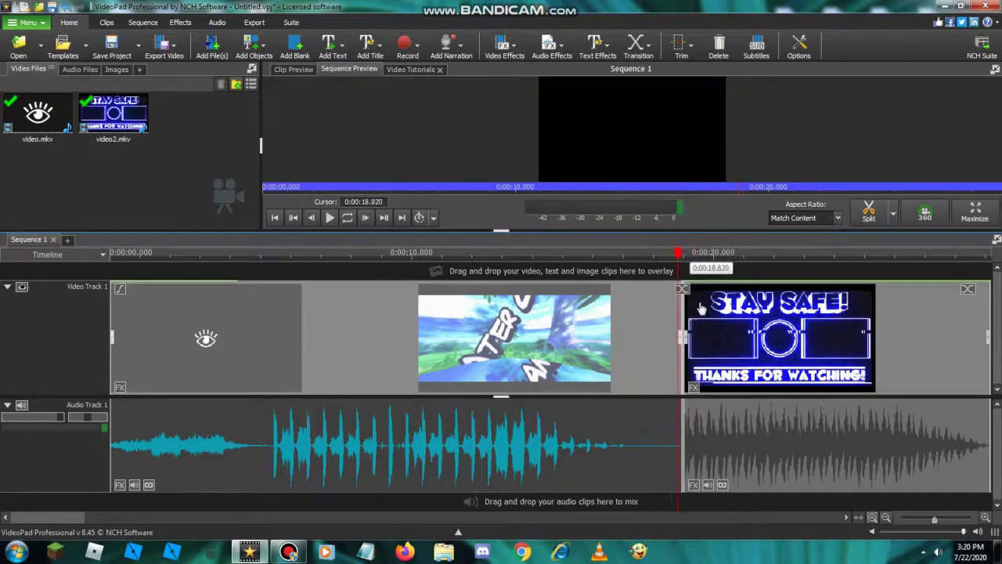
pyautogui.moveTo(700, 308)
pyautogui.mouseDown()
pyautogui.moveTo(673, 306)
pyautogui.moveTo(719, 300)
pyautogui.mouseUp()
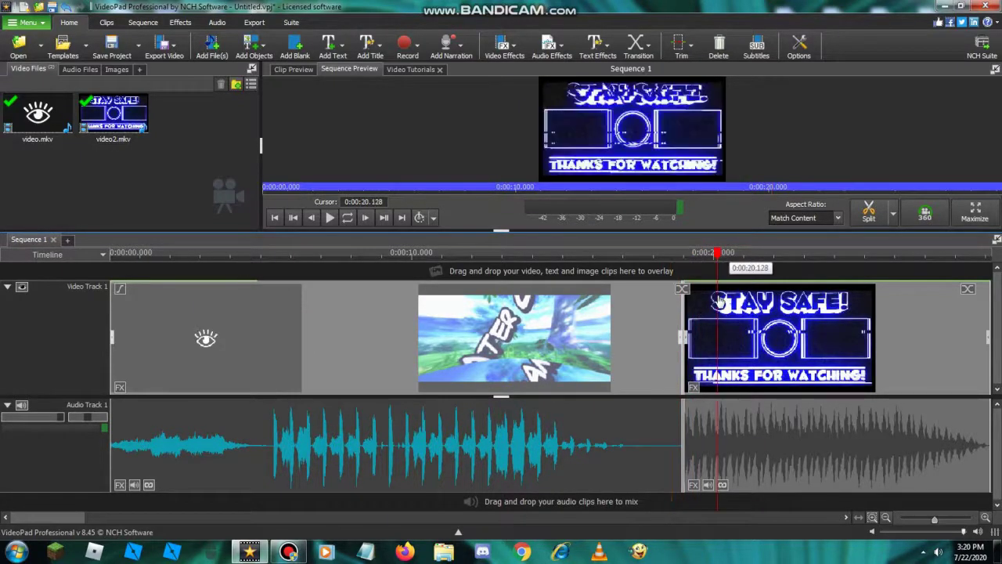
pyautogui.click(671, 296)
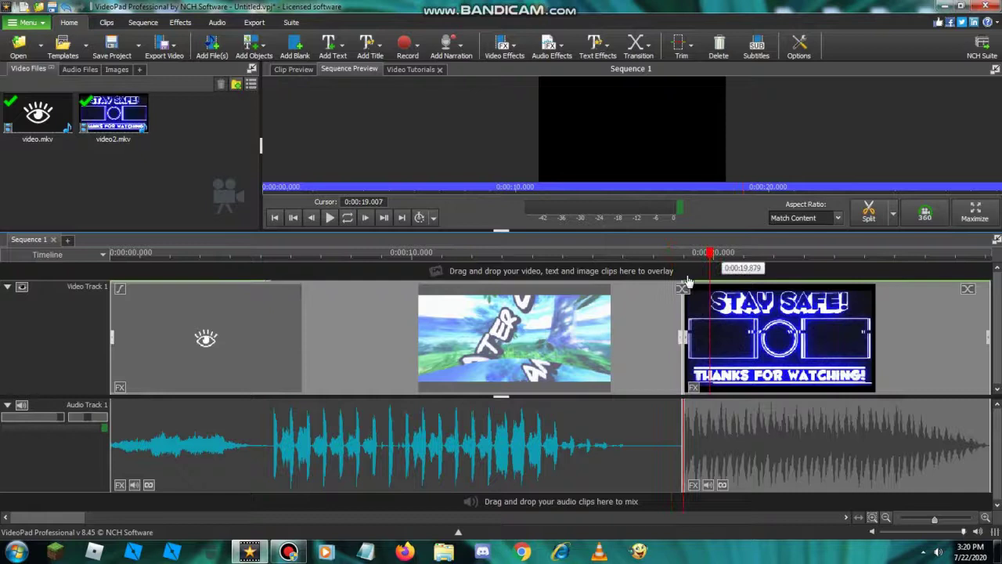
pyautogui.click(693, 261)
pyautogui.moveTo(632, 263); pyautogui.dragTo(662, 271)
pyautogui.click(731, 269)
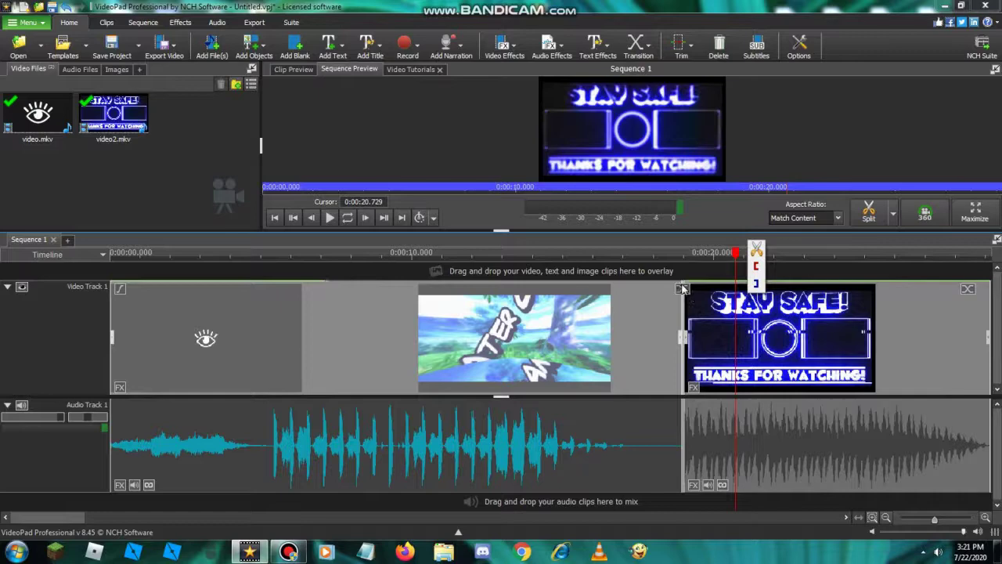
# Apply a Dissolve Rough transition at the cut between the two clips, moving the clip for an overlapping transition
pyautogui.click(680, 289)
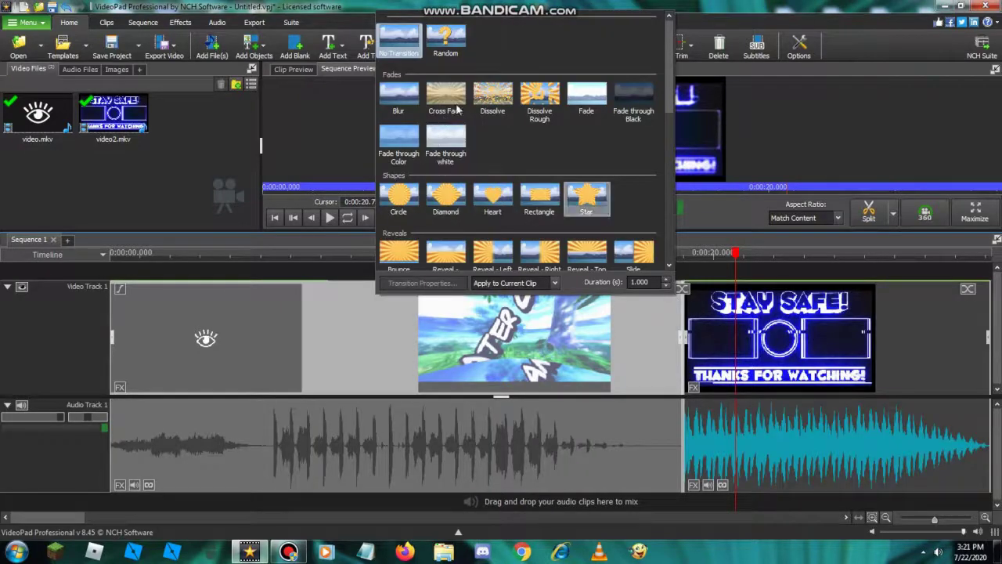
pyautogui.scroll(-1, 546, 160)
pyautogui.scroll(-5, 546, 160)
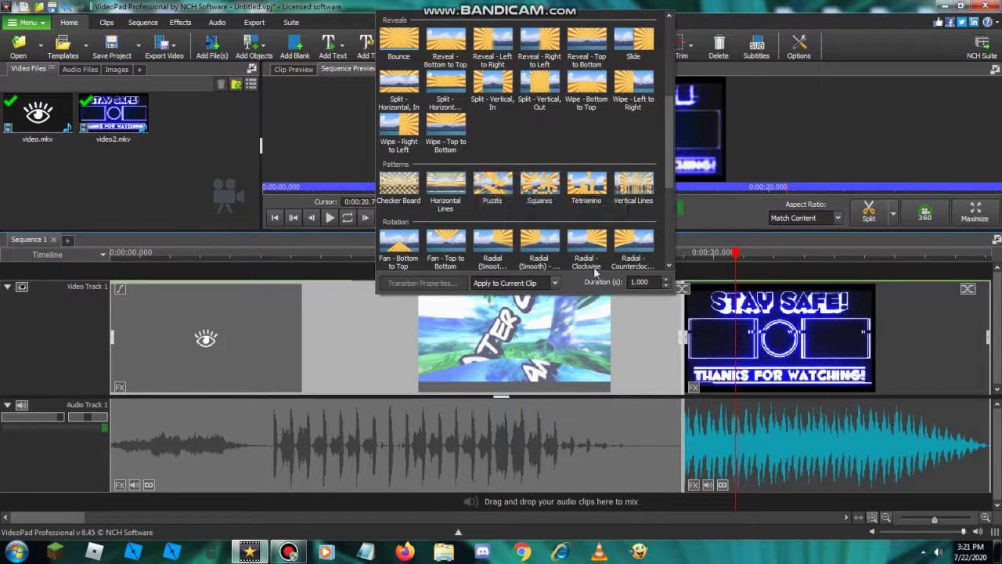
pyautogui.scroll(-1, 626, 220)
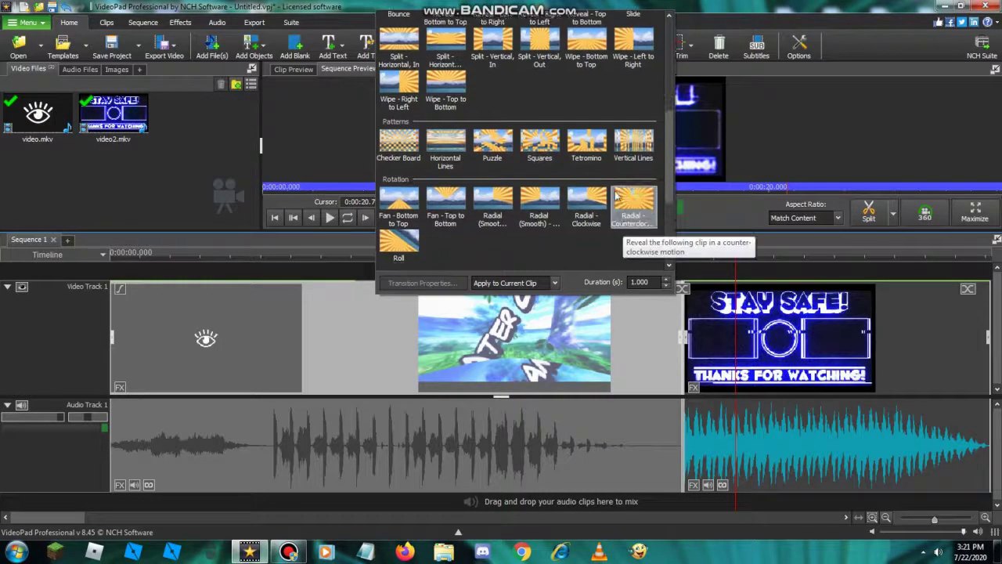
pyautogui.scroll(4, 626, 180)
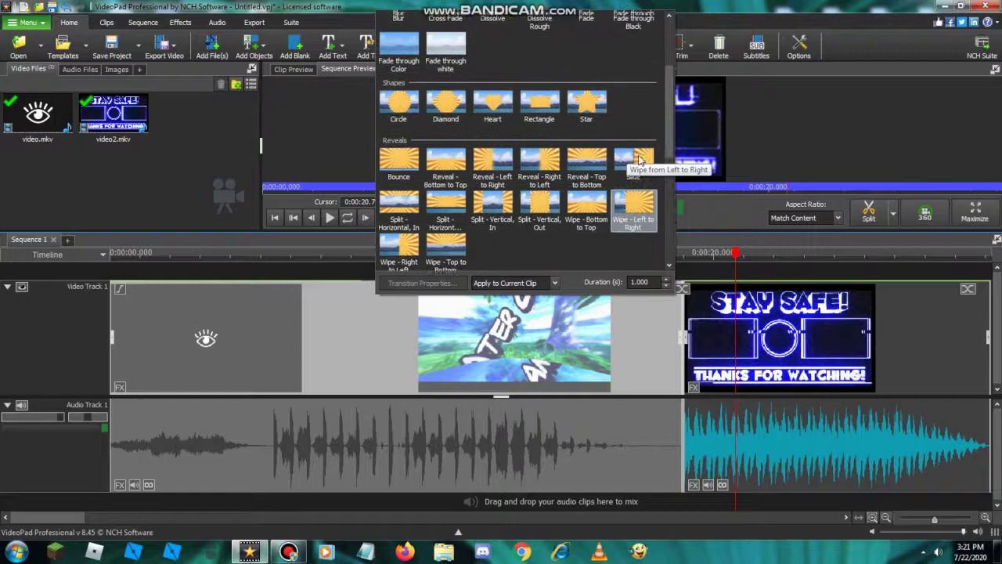
pyautogui.scroll(2, 602, 150)
pyautogui.click(547, 118)
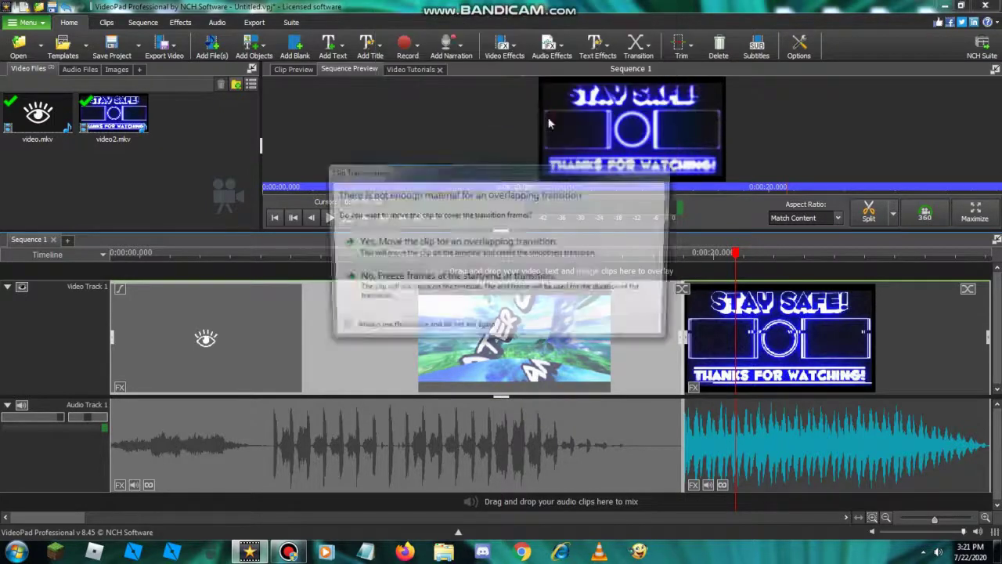
pyautogui.click(509, 246)
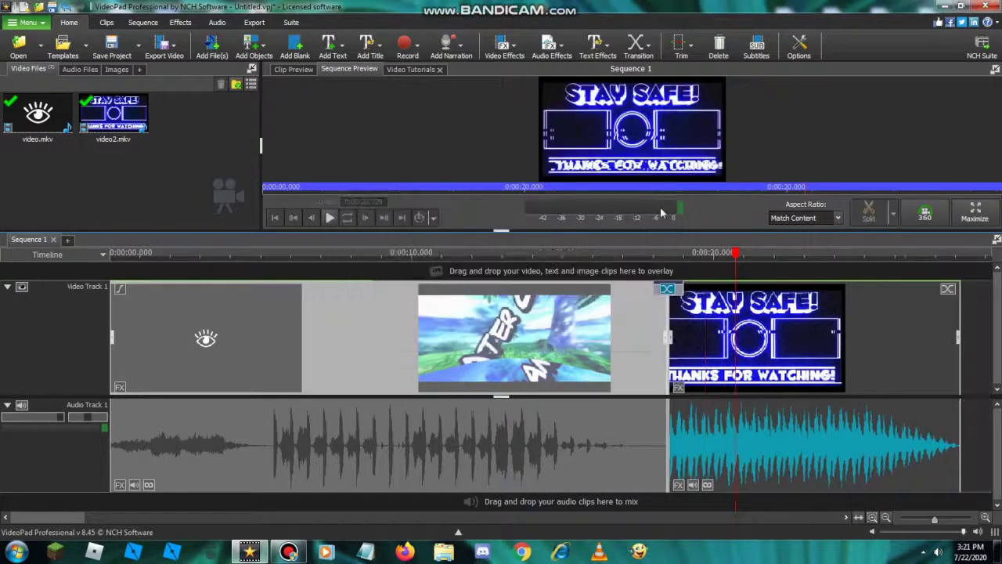
# Play back the transition between the two clips, starting from just before it
pyautogui.click(678, 255)
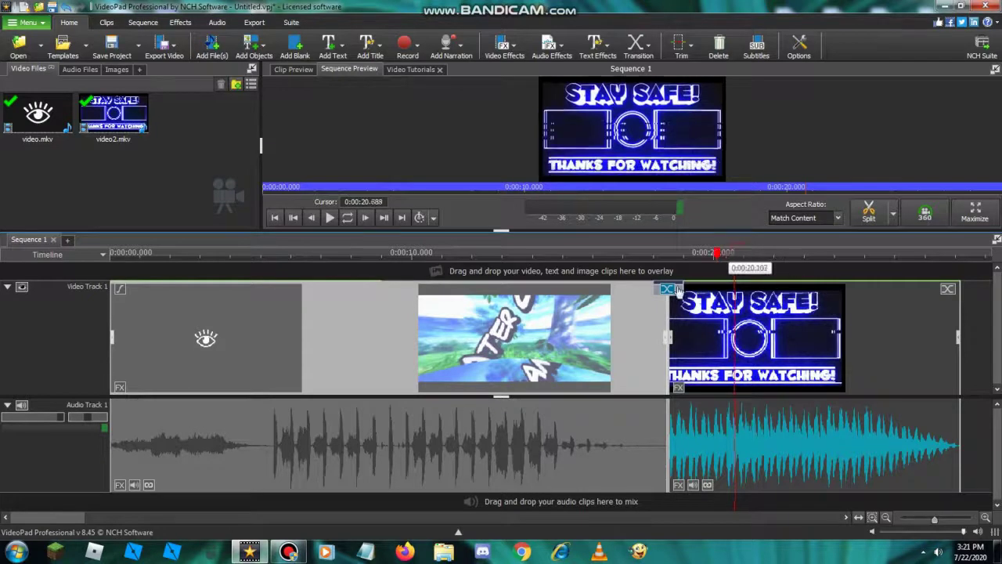
pyautogui.click(642, 300)
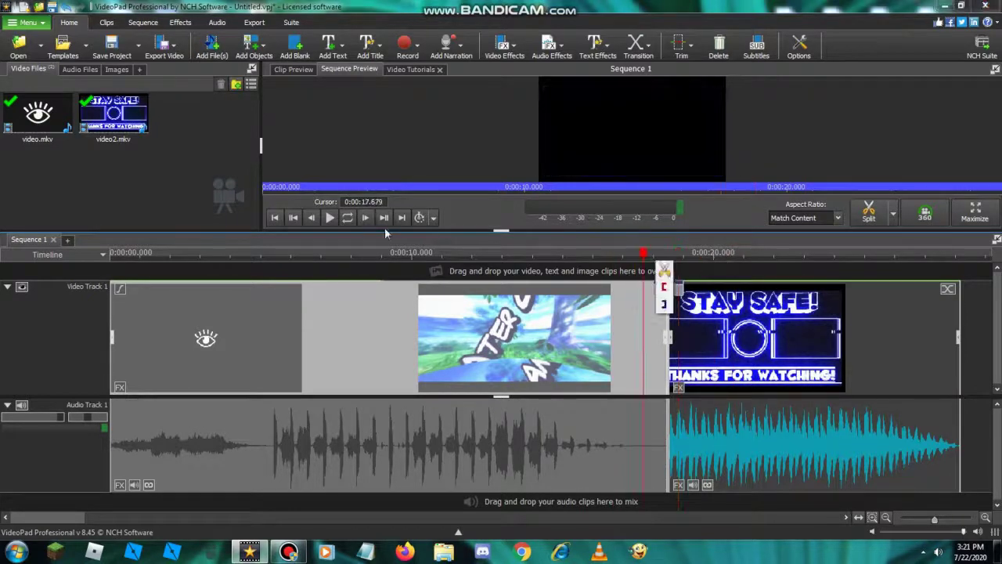
pyautogui.click(329, 219)
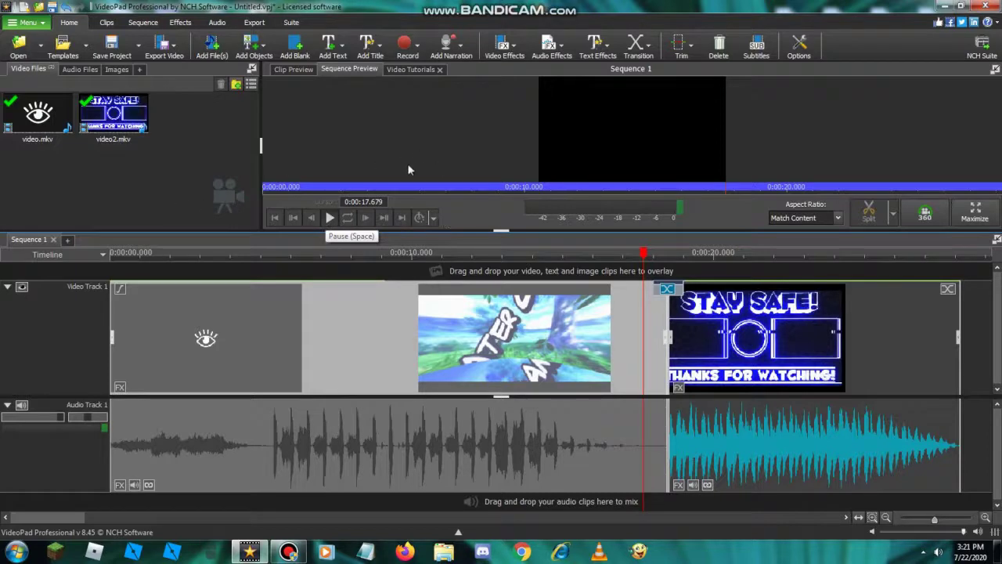
pyautogui.press('space')
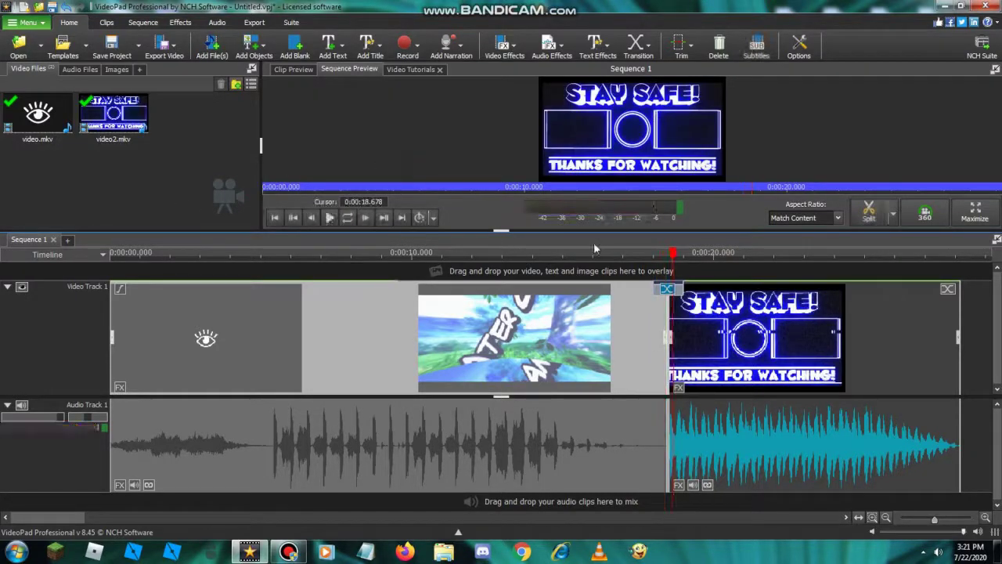
pyautogui.click(648, 274)
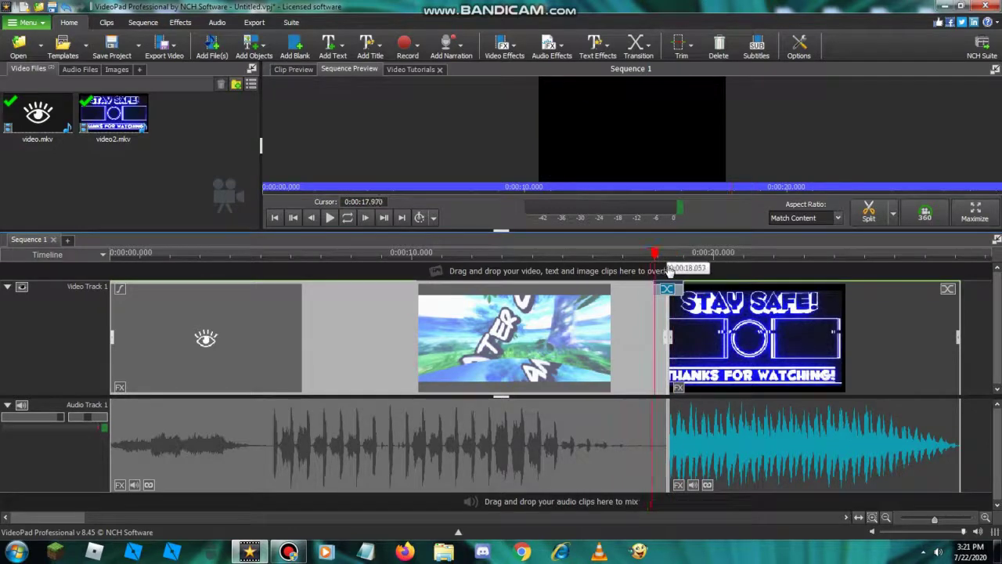
pyautogui.moveTo(670, 270); pyautogui.dragTo(604, 274)
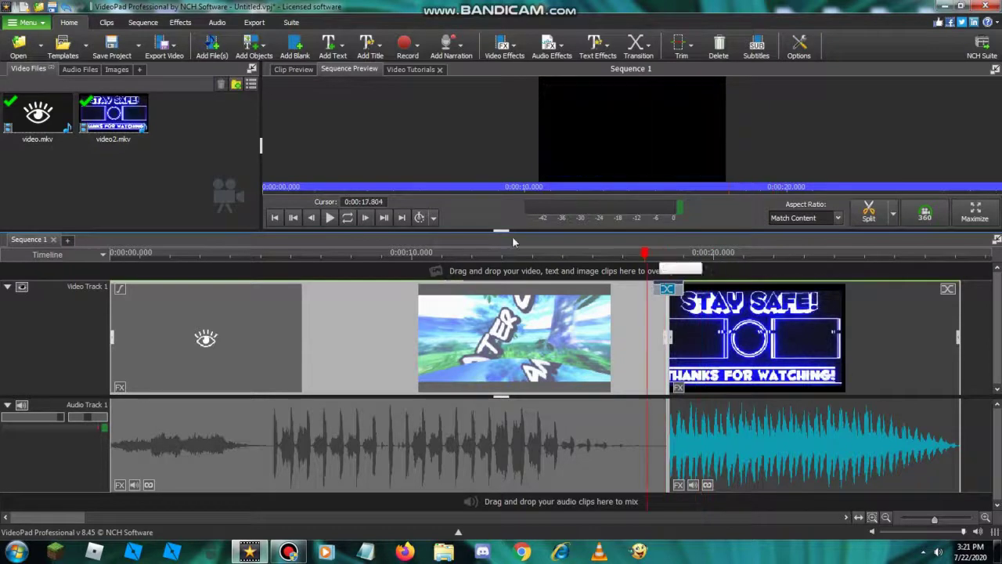
pyautogui.click(333, 218)
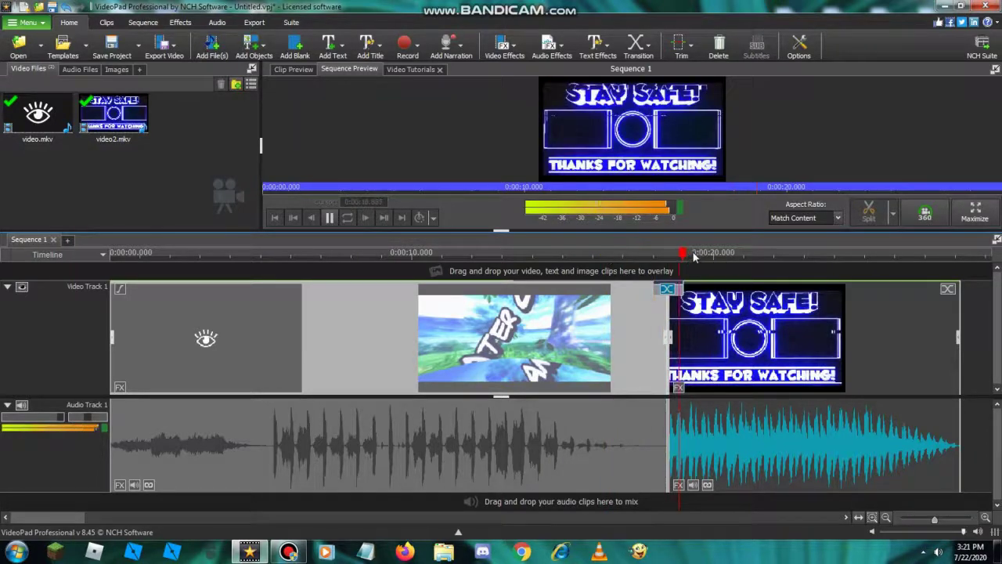
pyautogui.click(749, 259)
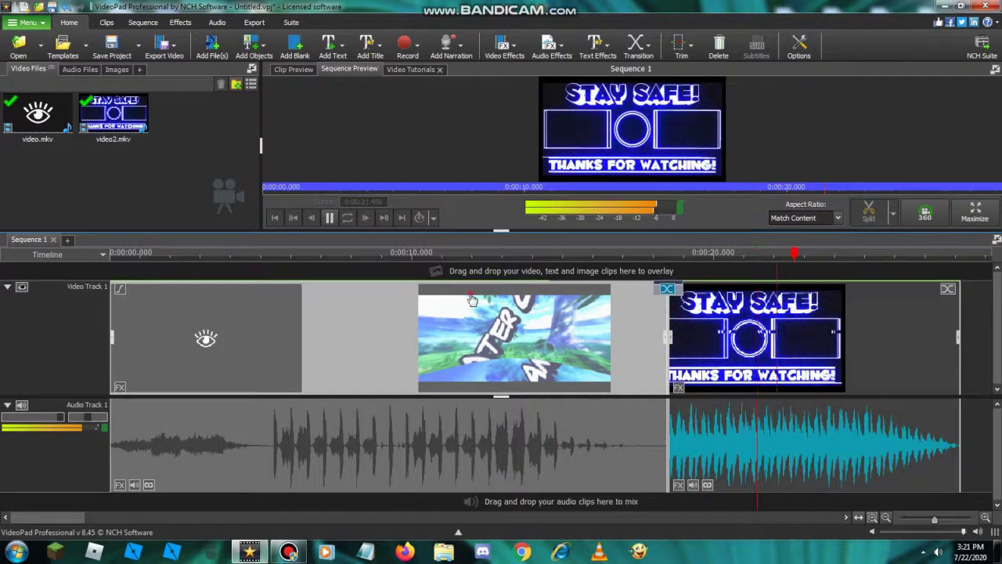
# Play the sequence from inside the first clip, pause it and scrub forward into the transition
pyautogui.click(294, 255)
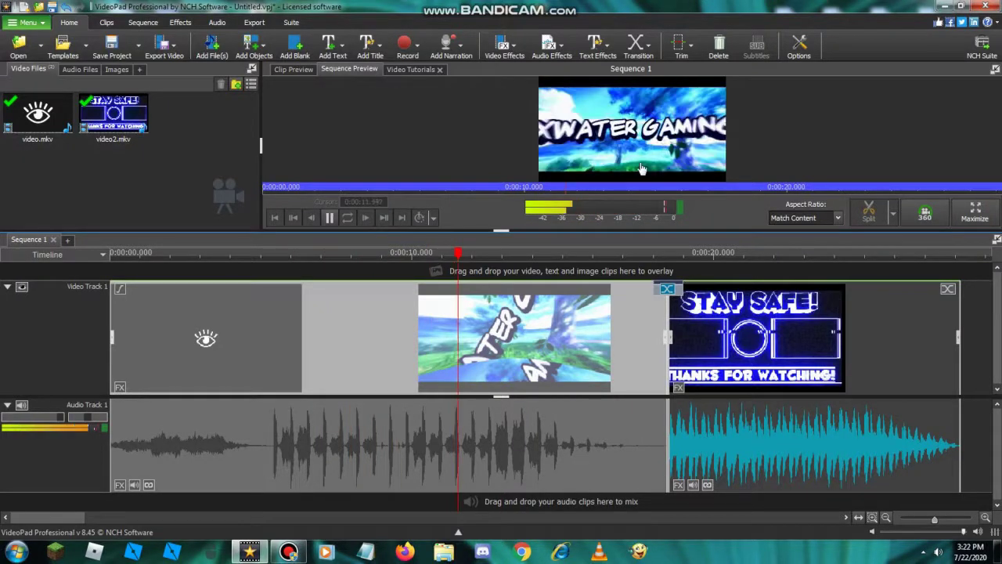
pyautogui.click(329, 222)
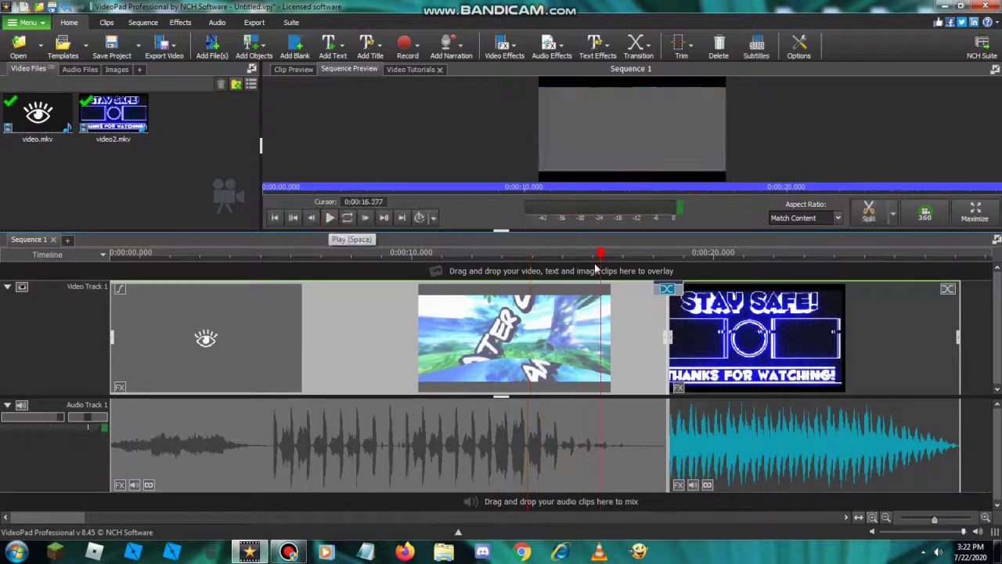
pyautogui.moveTo(627, 260); pyautogui.dragTo(674, 266)
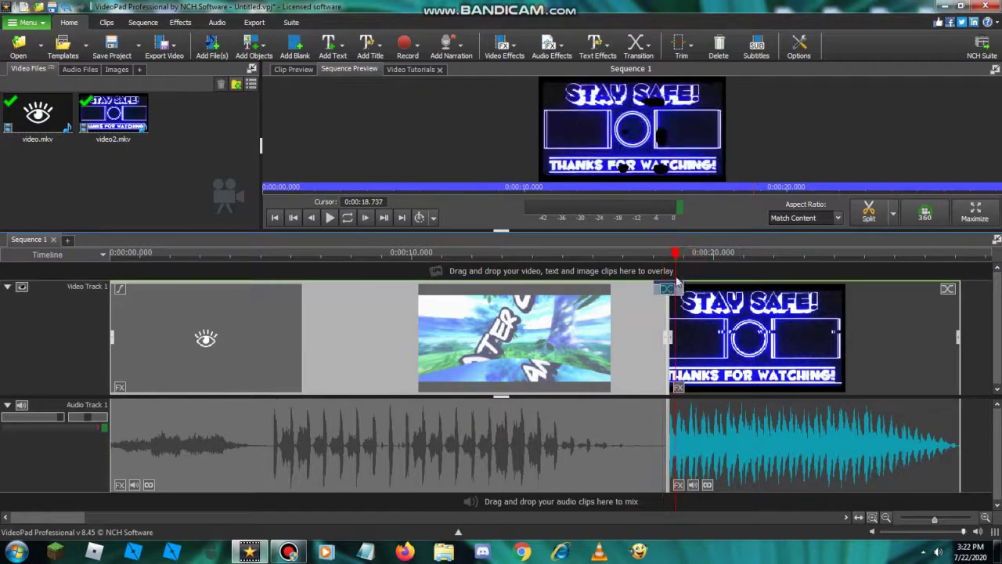
# Change the transition at the cut between the two clips to Circle and scrub the playhead through it
pyautogui.click(667, 288)
pyautogui.scroll(1, 492, 150)
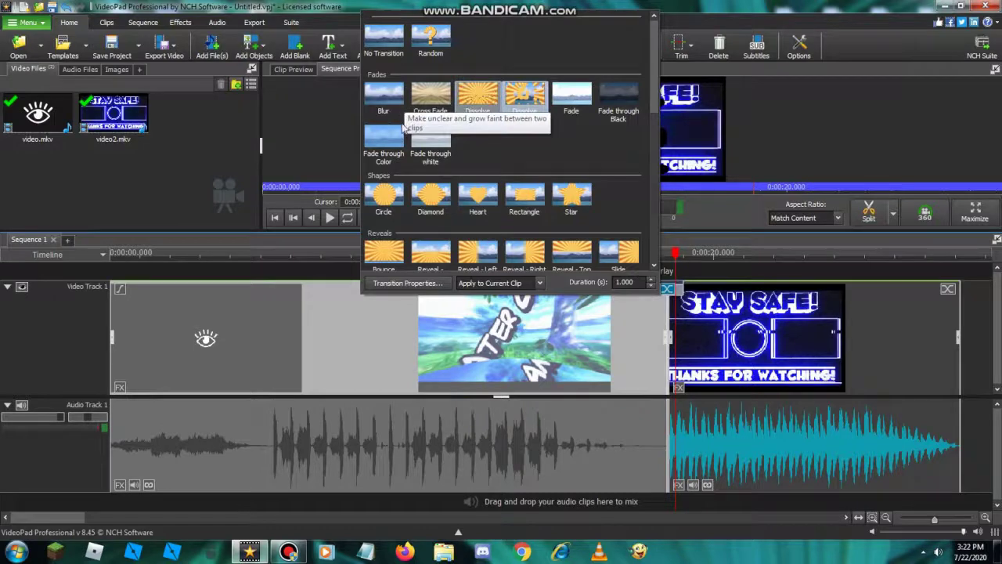
pyautogui.scroll(-1, 427, 186)
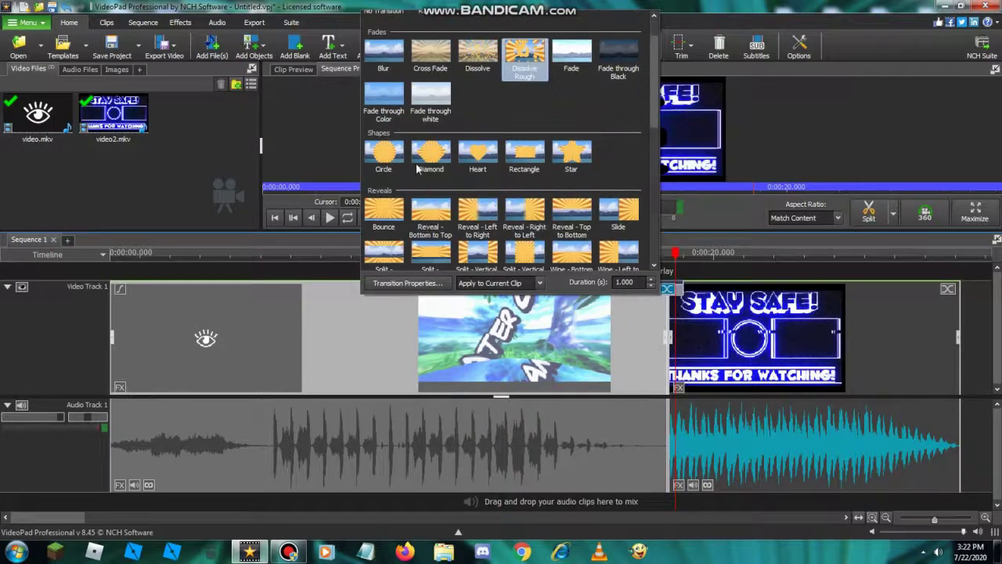
pyautogui.click(398, 162)
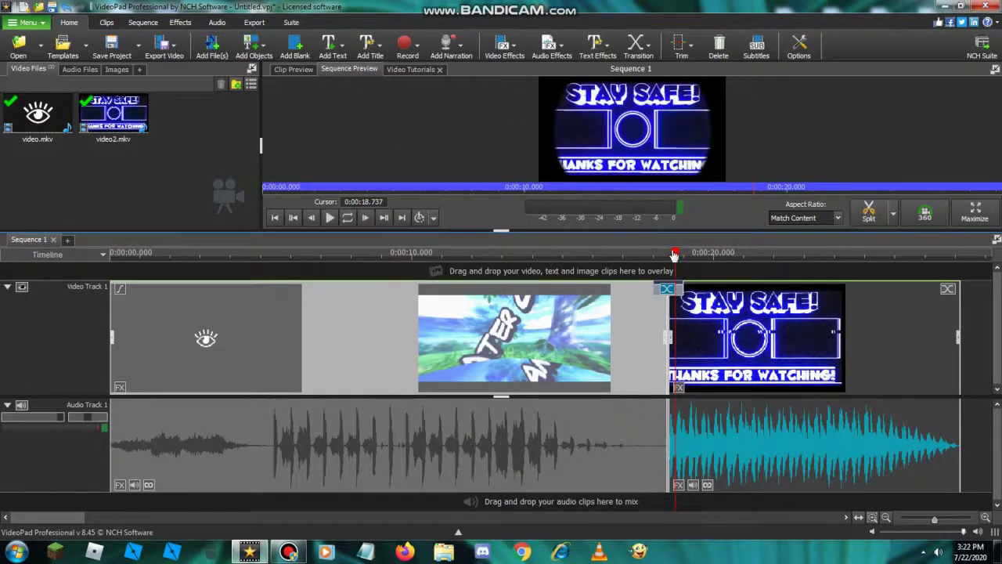
pyautogui.moveTo(673, 254); pyautogui.dragTo(690, 304)
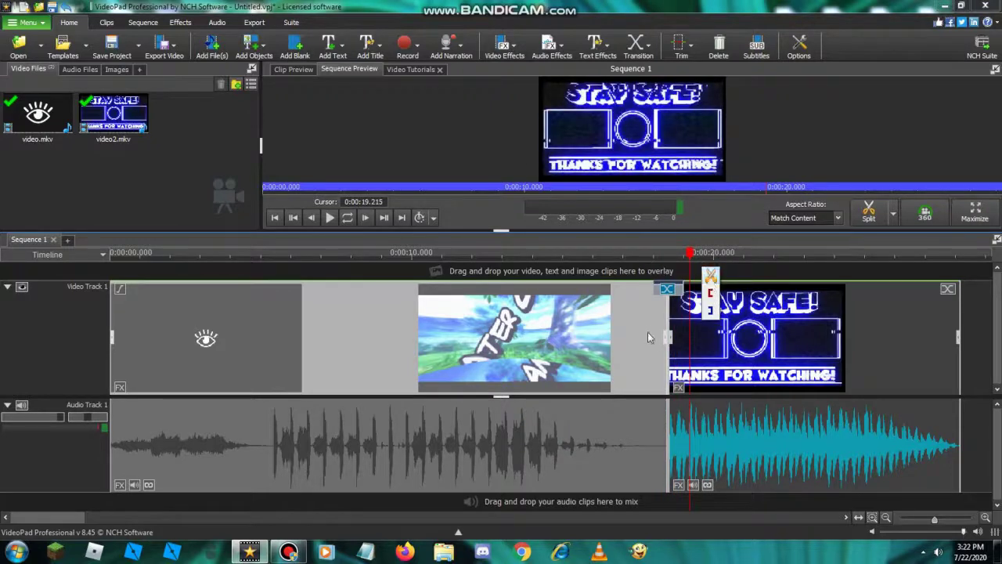
# Remove the transition from the cut between the two clips by choosing No Transition
pyautogui.click(668, 290)
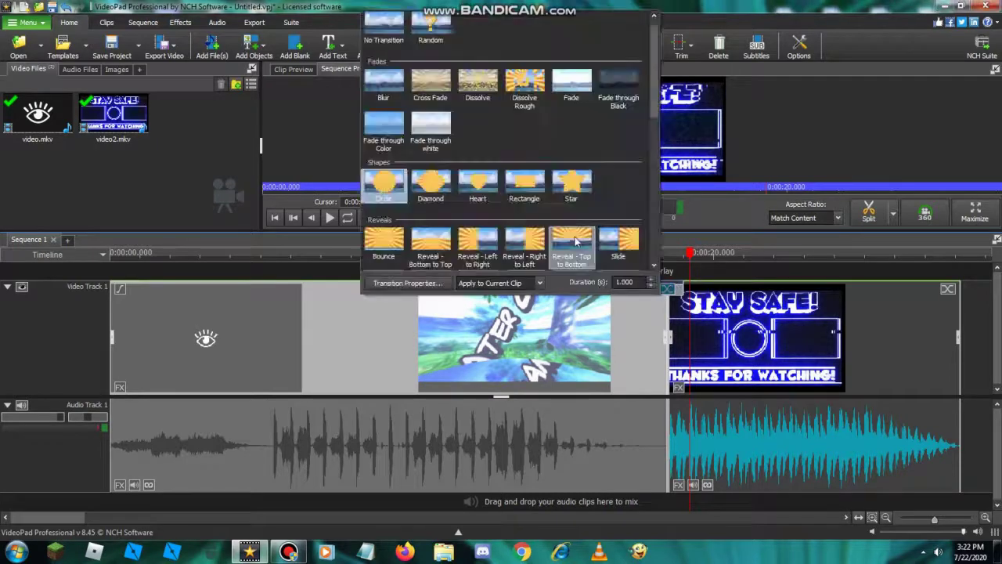
pyautogui.click(385, 40)
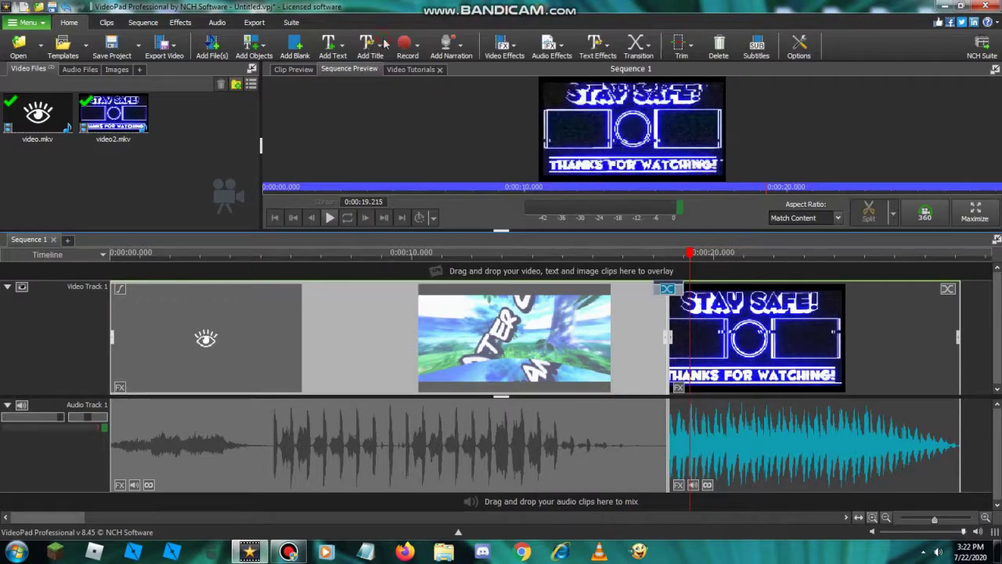
# Import the Flame transition (Black Screen) video into the project from the black screens folder in Downloads
pyautogui.rightClick(189, 140)
pyautogui.click(210, 150)
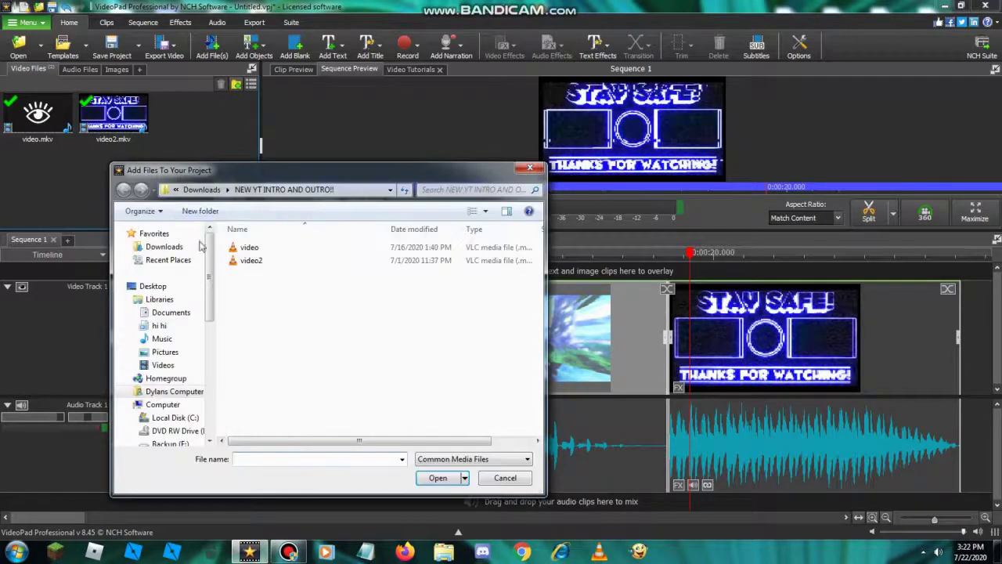
pyautogui.click(184, 249)
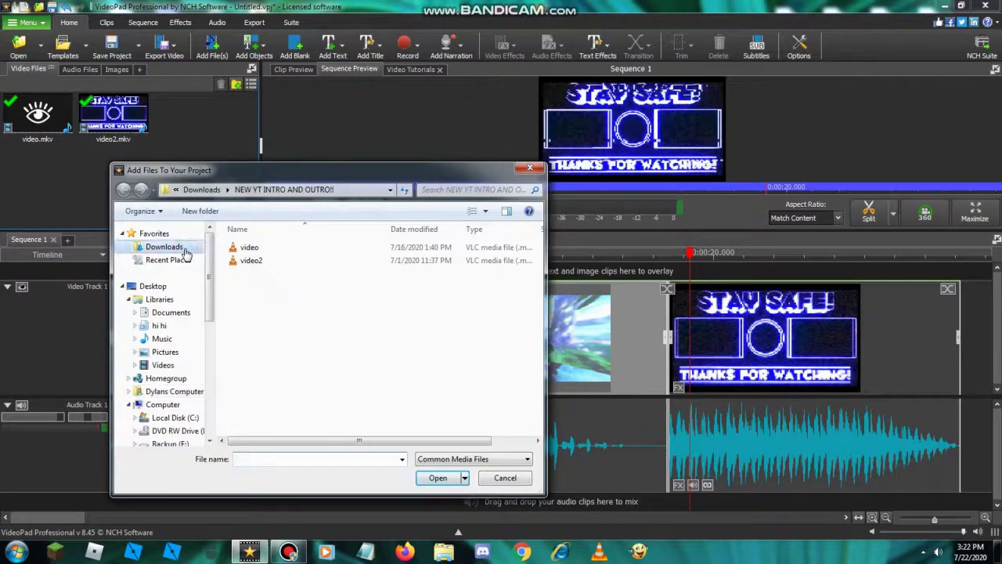
pyautogui.doubleClick(346, 272)
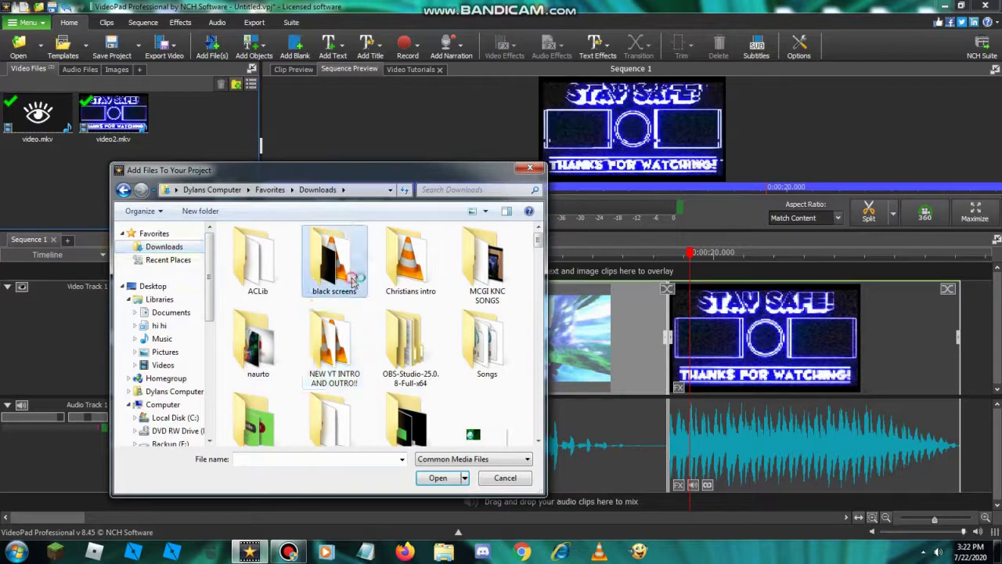
pyautogui.doubleClick(353, 292)
pyautogui.click(356, 297)
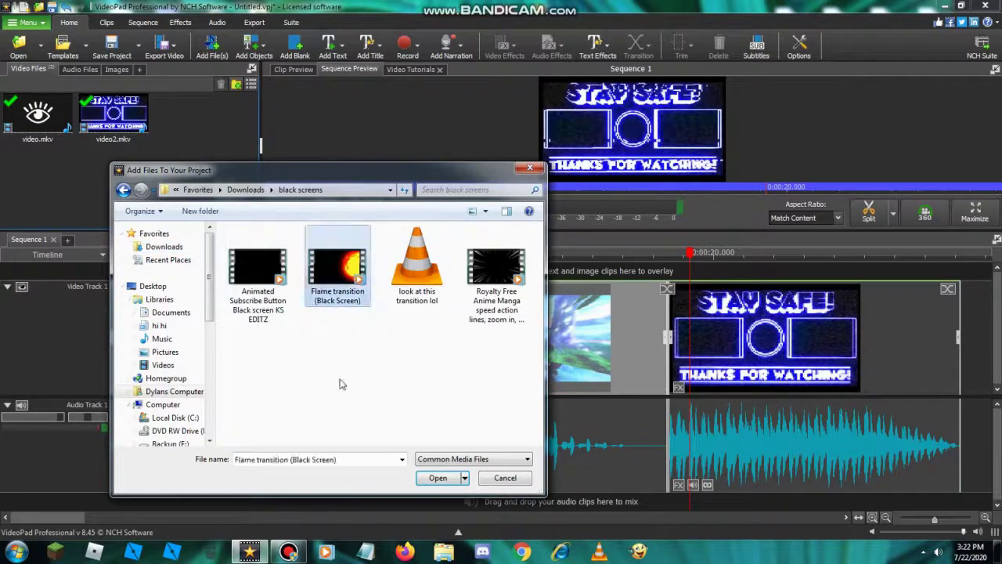
pyautogui.click(438, 476)
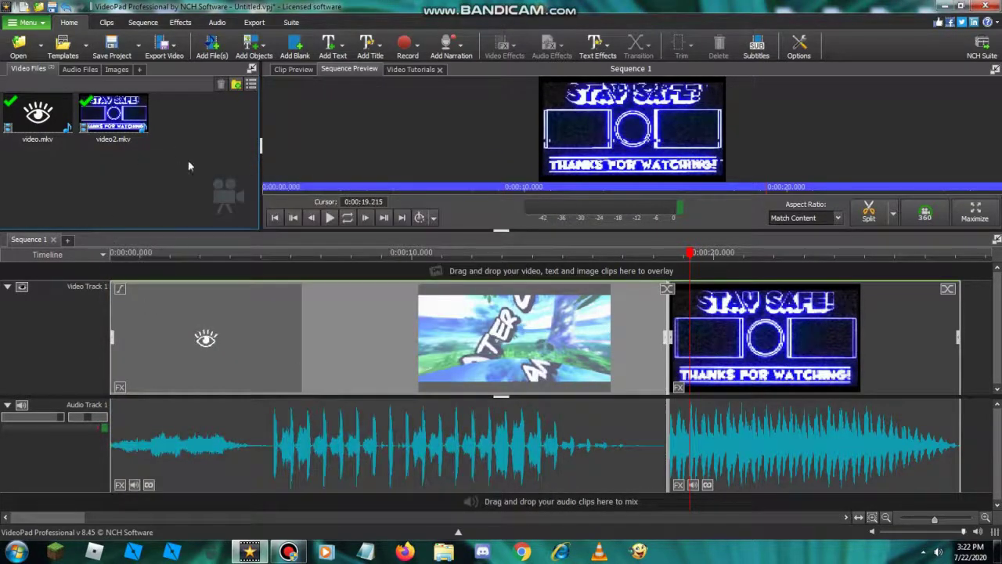
# Place the flame transition clip on an overlay video track across the cut, starting at about 17.8 seconds
pyautogui.click(21, 137)
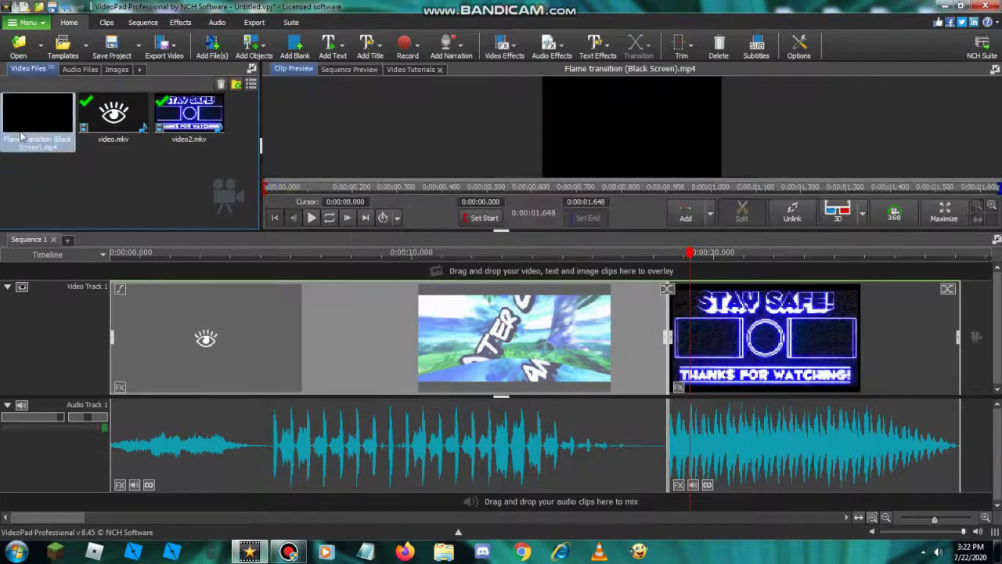
pyautogui.moveTo(21, 137); pyautogui.dragTo(648, 275)
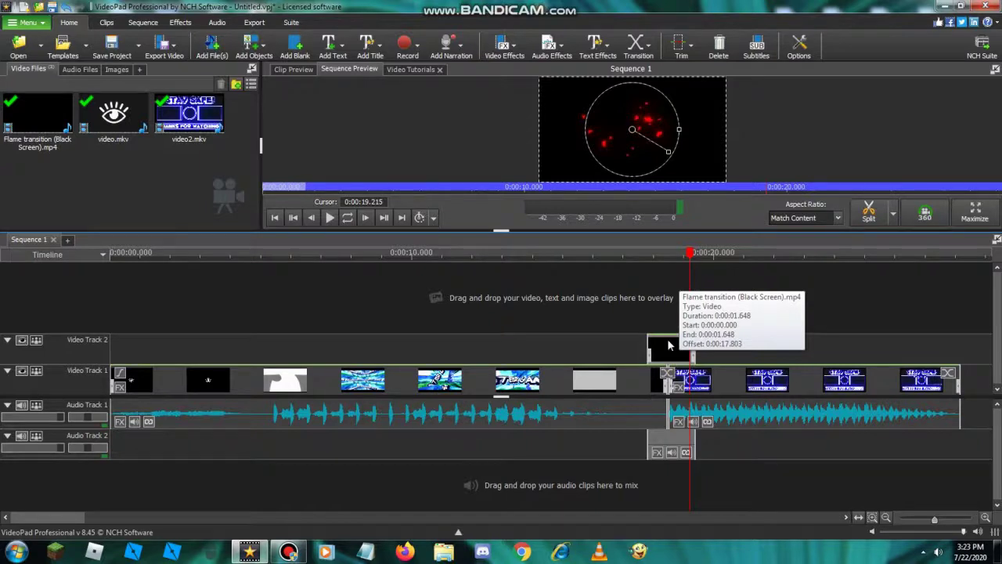
# Apply the Green Screen effect to the flame overlay clip and set its Green value to 0 to key out black
pyautogui.click(504, 47)
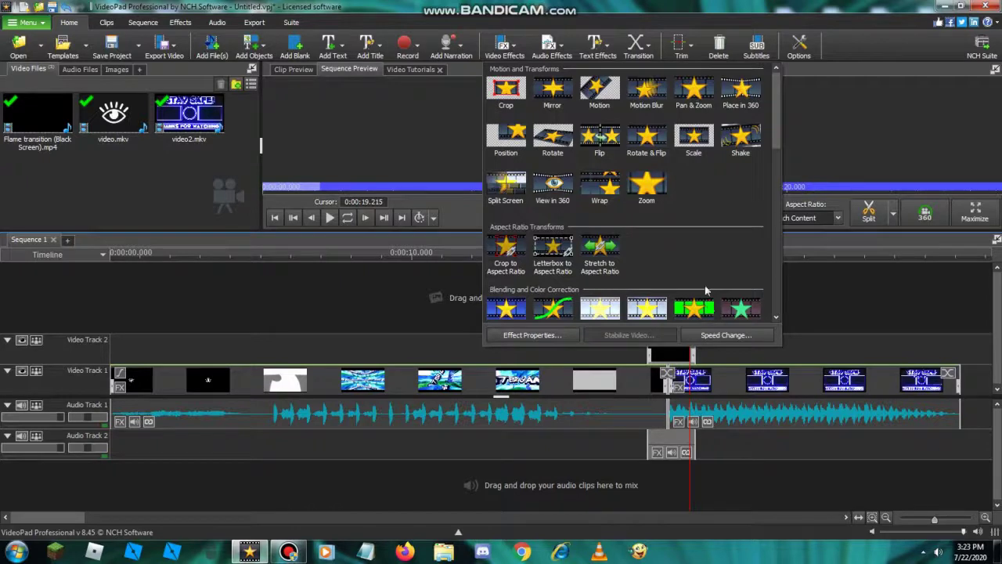
pyautogui.click(695, 306)
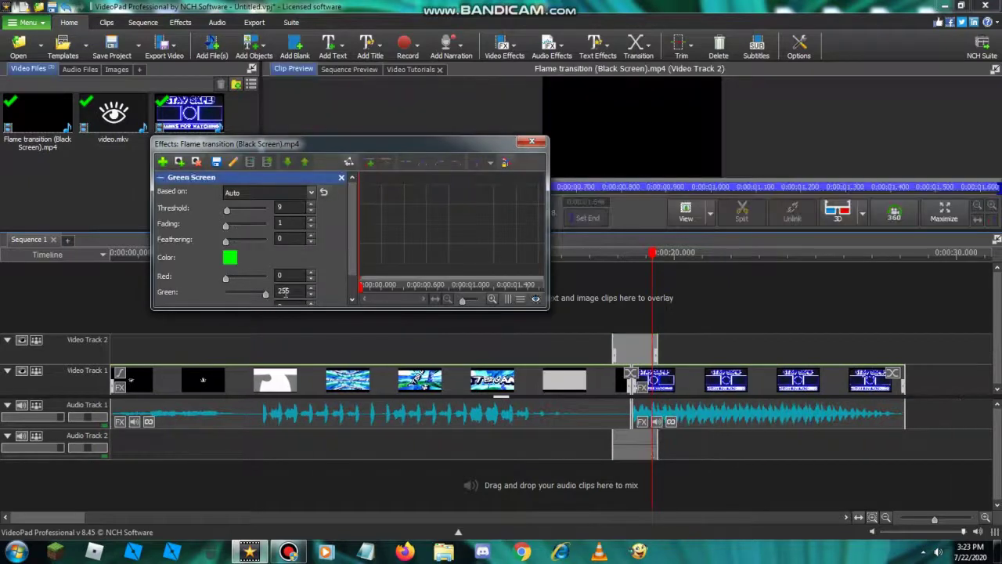
pyautogui.moveTo(266, 295); pyautogui.dragTo(225, 295)
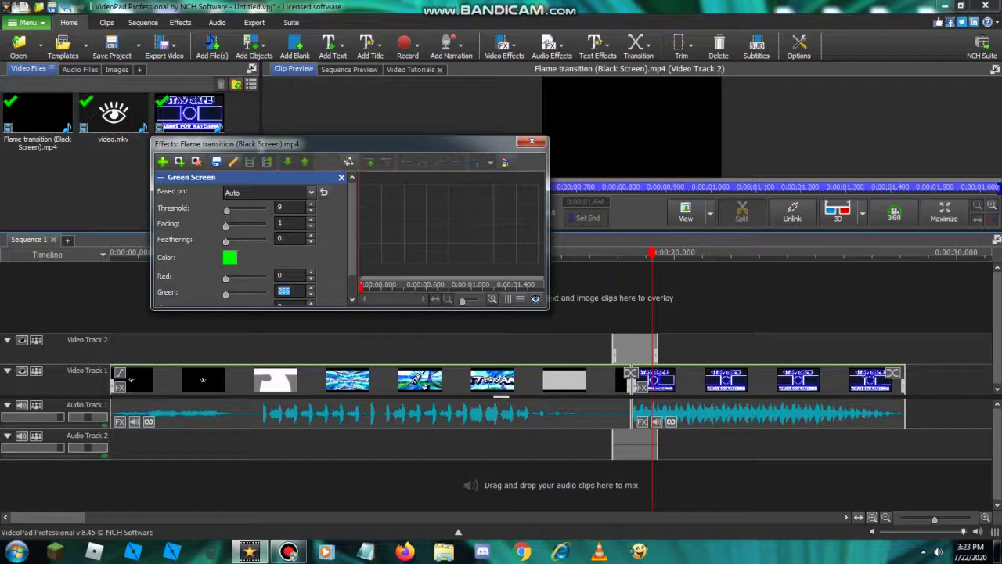
pyautogui.write('0')
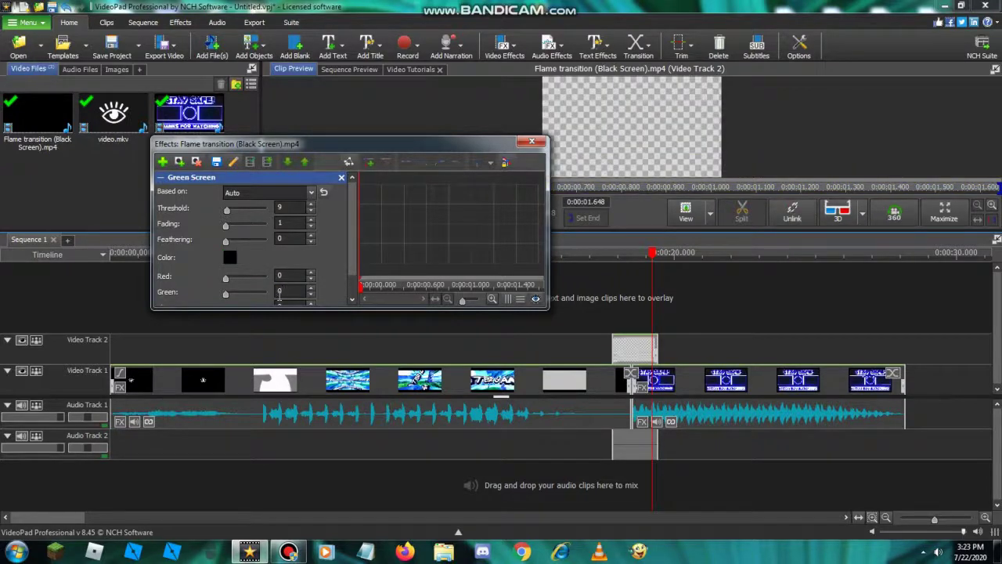
pyautogui.press('Return')
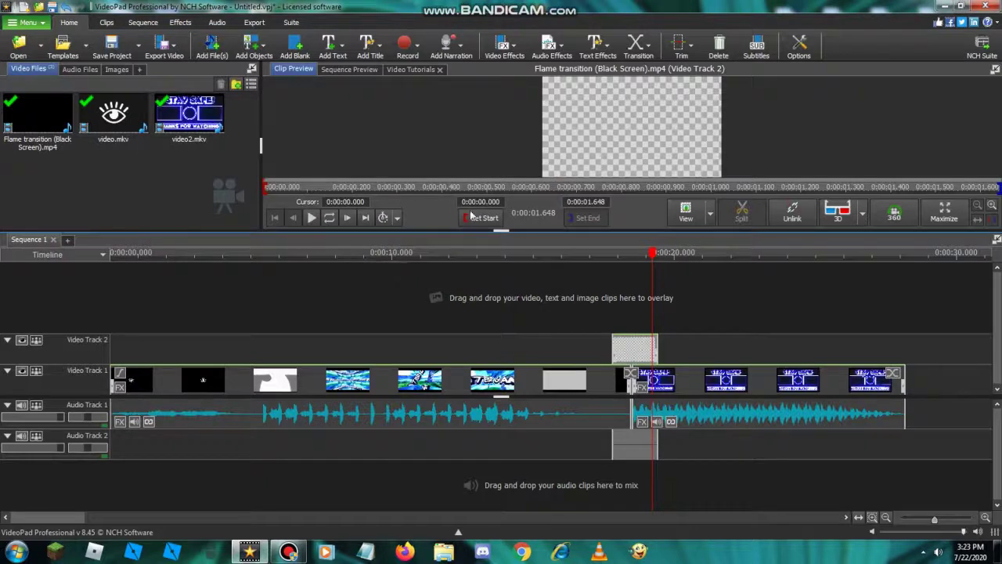
# Play the sequence from just before the flame overlay, pause it, and scrub the playhead through the overlay to check the effect
pyautogui.click(597, 281)
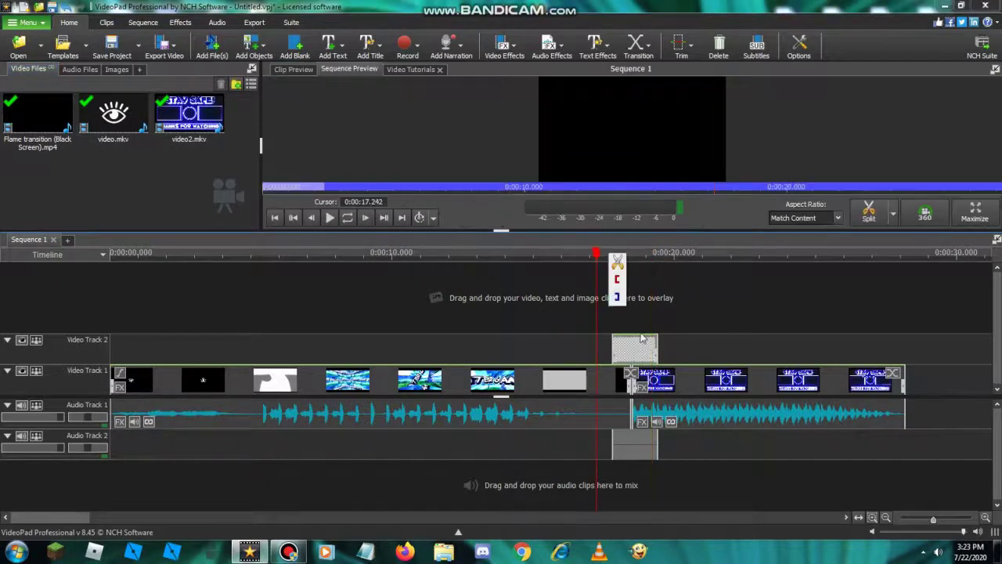
pyautogui.click(331, 221)
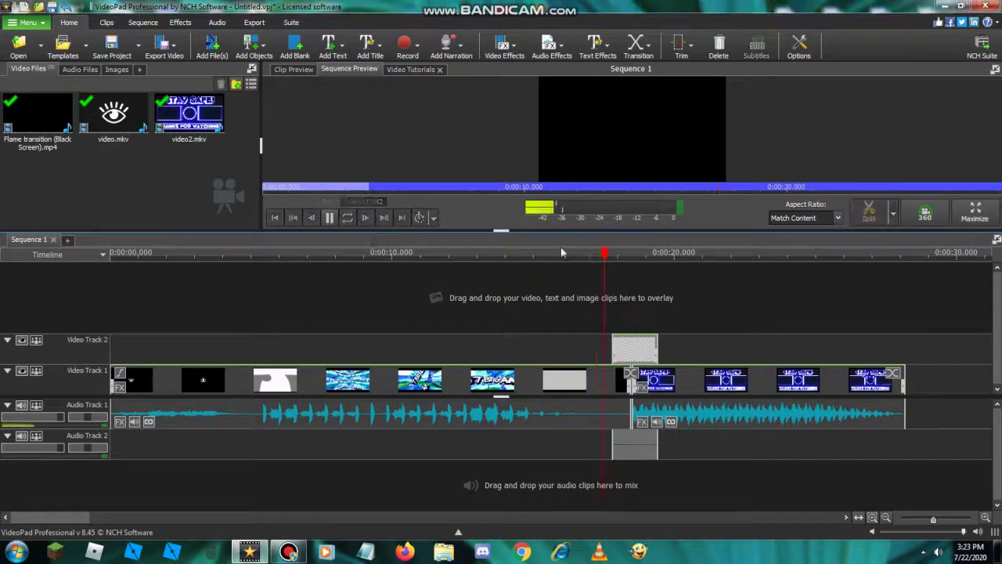
pyautogui.click(330, 219)
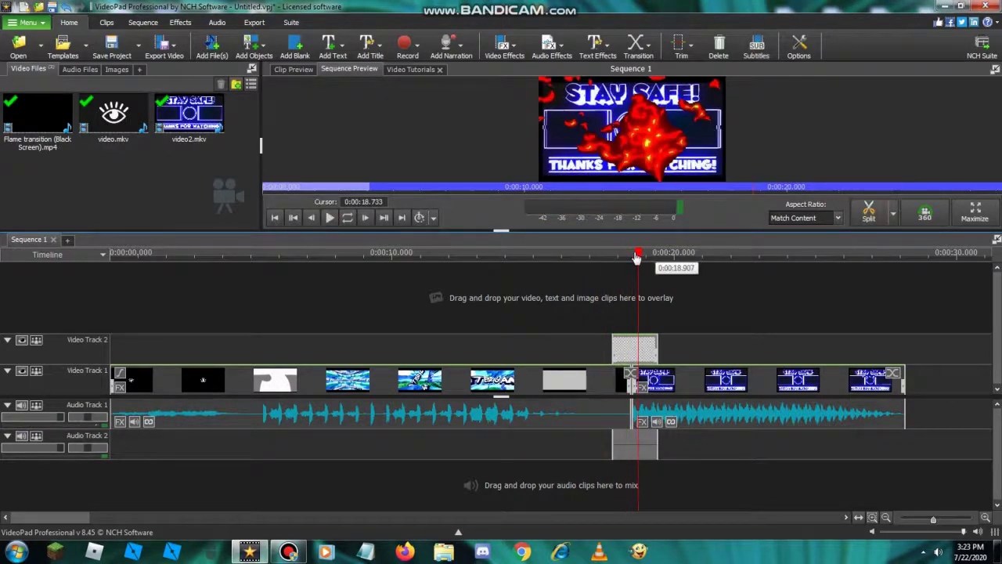
pyautogui.click(603, 254)
pyautogui.moveTo(620, 286); pyautogui.dragTo(673, 296)
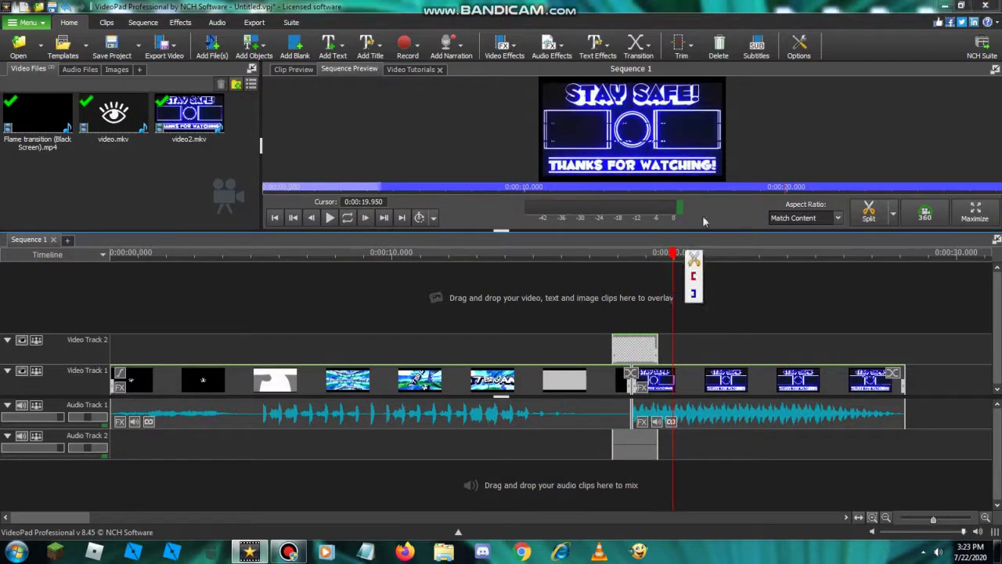